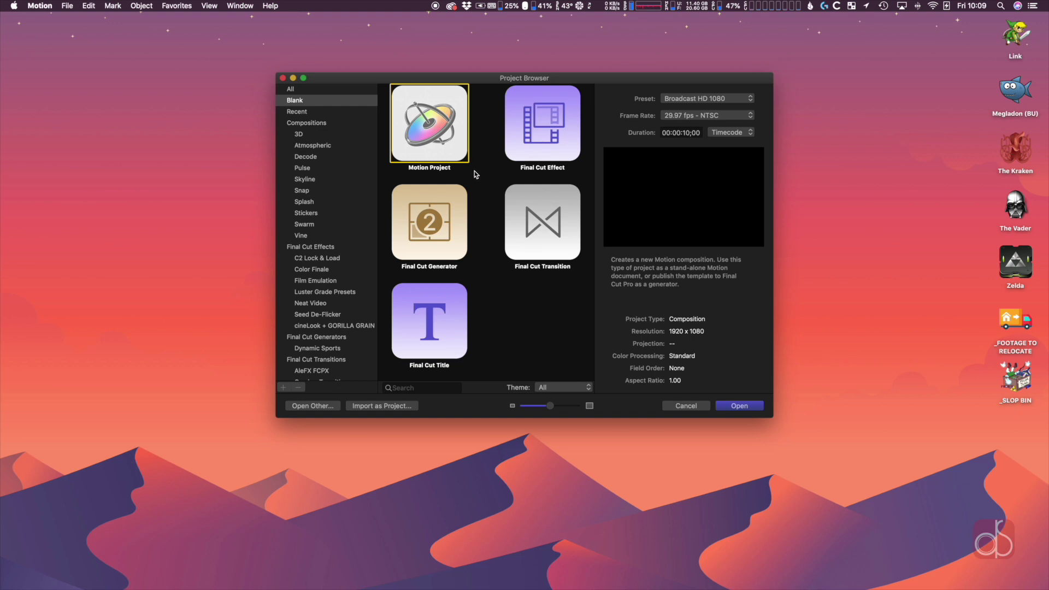
- Create a blank Final Cut Effect project and add the Unsharp Mask filter to its Effect Source layer
click(548, 147)
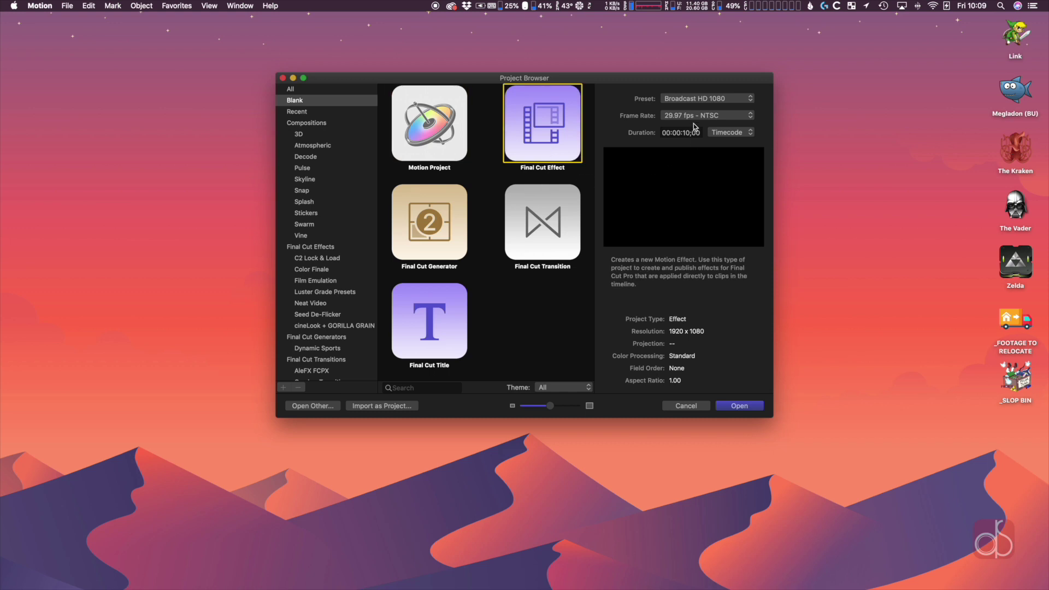
click(742, 407)
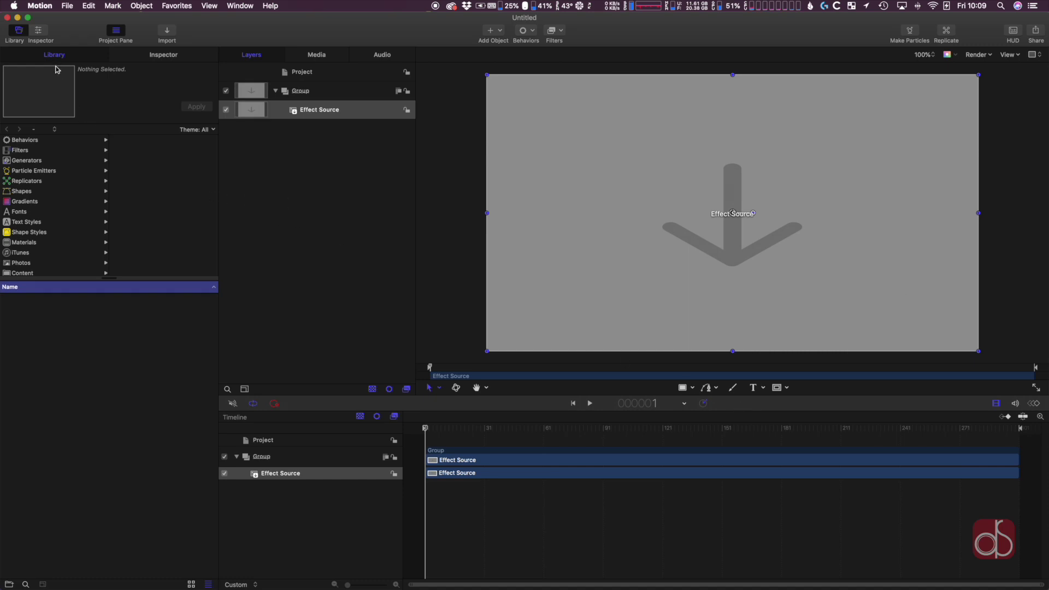
click(22, 151)
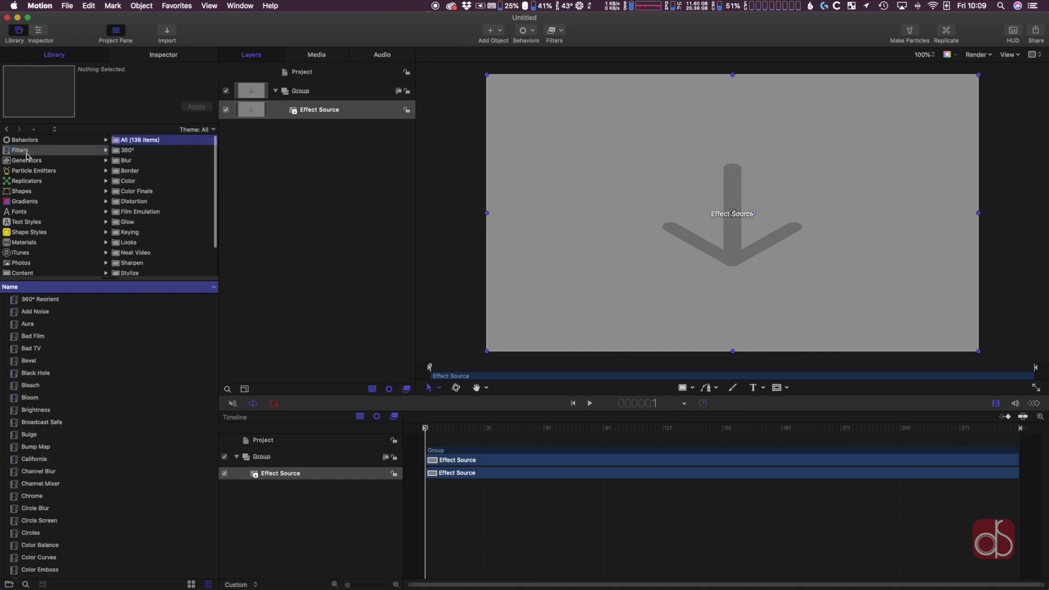
scroll(119, 391, down, 10)
scroll(79, 429, down, 15)
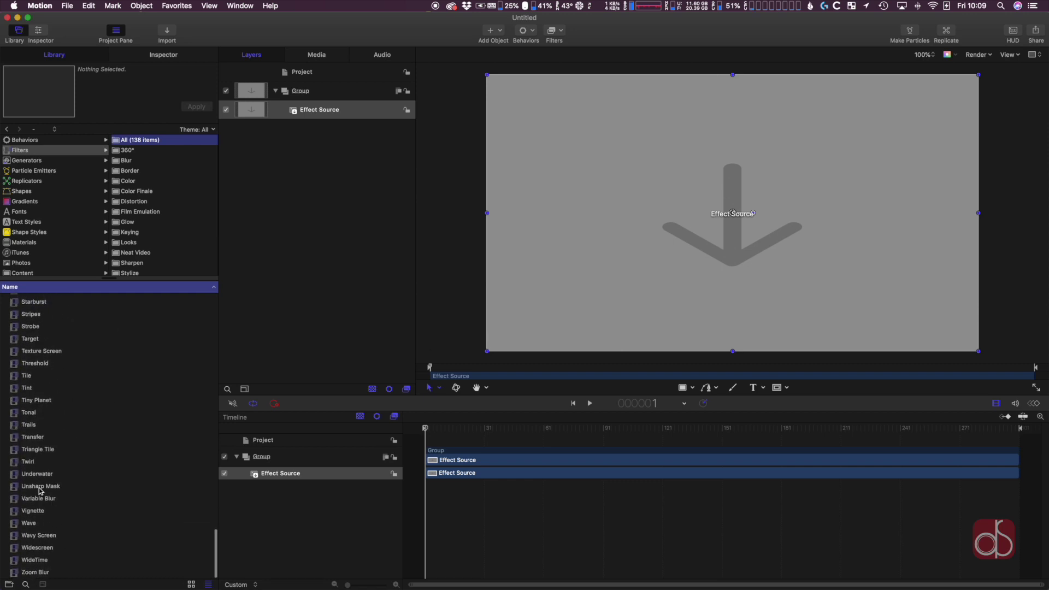
drag(41, 490, 335, 112)
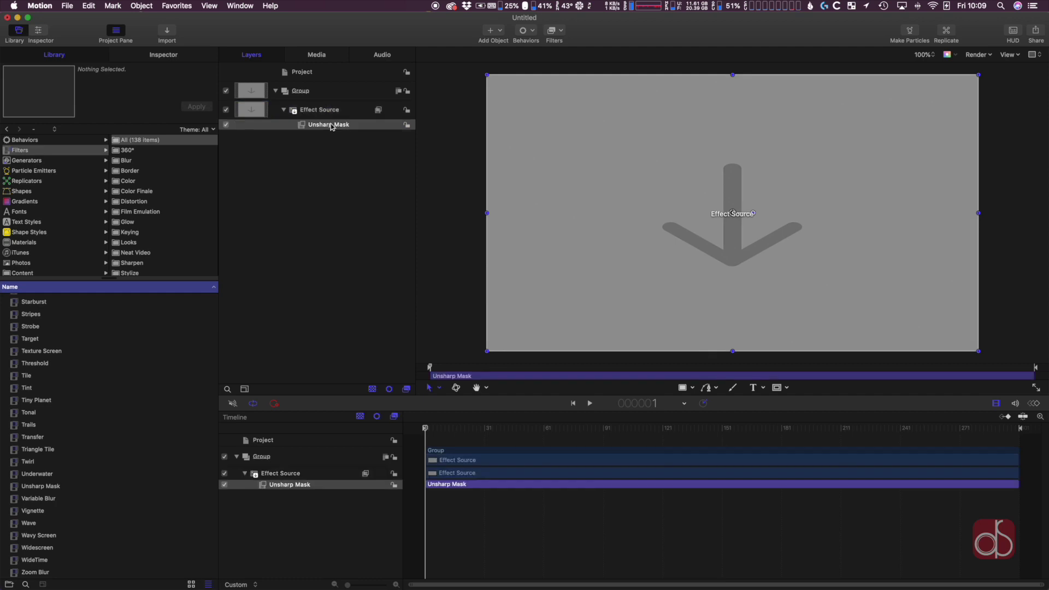
- Set the Unsharp Mask filter's Radius to 5.0 and its Threshold to 0.01
click(181, 54)
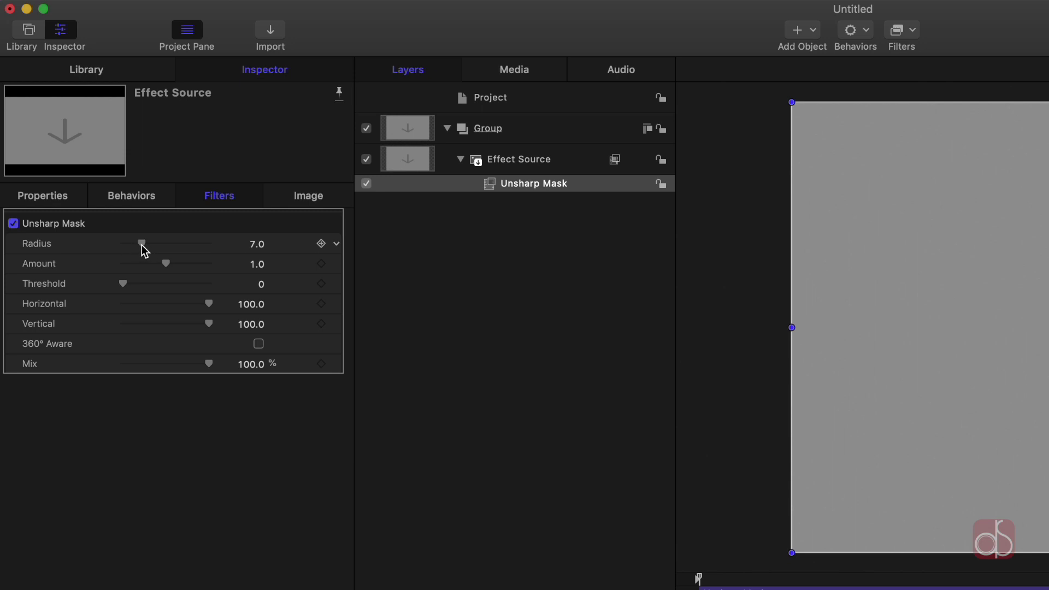
drag(142, 244, 137, 245)
drag(125, 283, 126, 284)
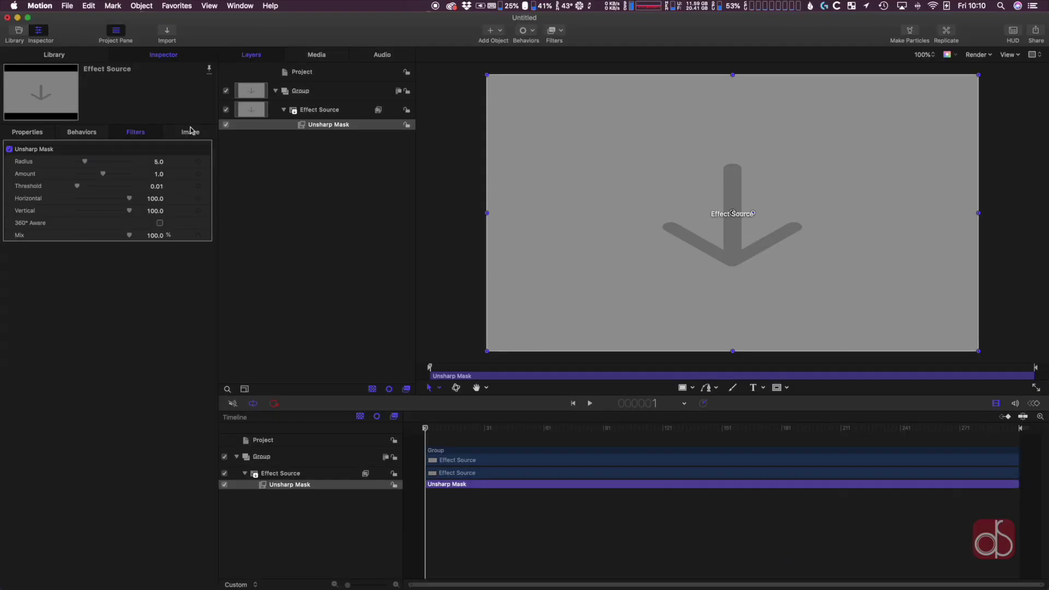
- Save and publish the effect as template "Unsharp Mask 1.0" in a new category named "Unsharp Mask"
click(67, 6)
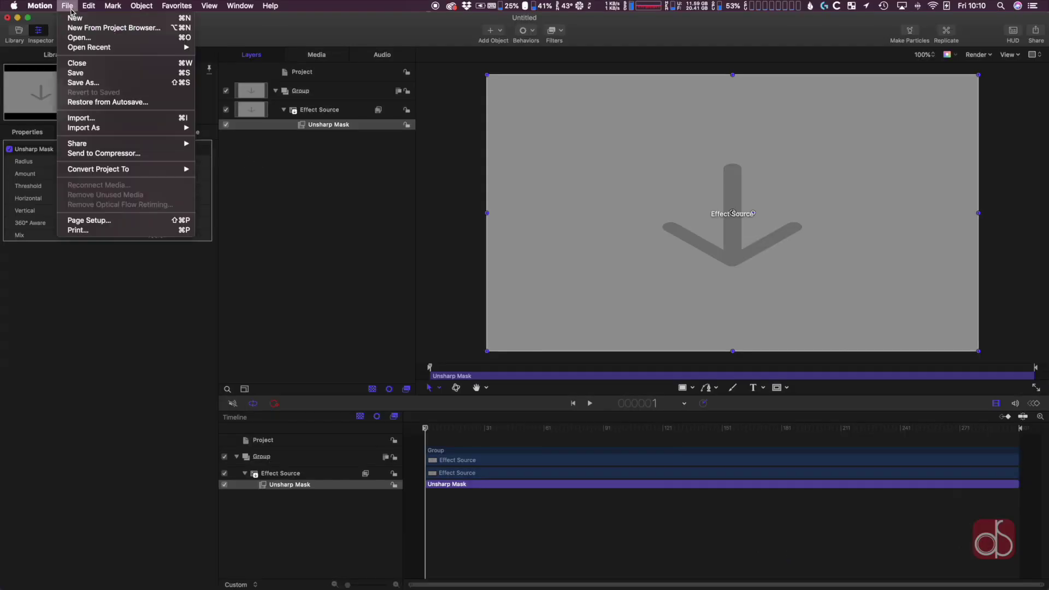
click(89, 73)
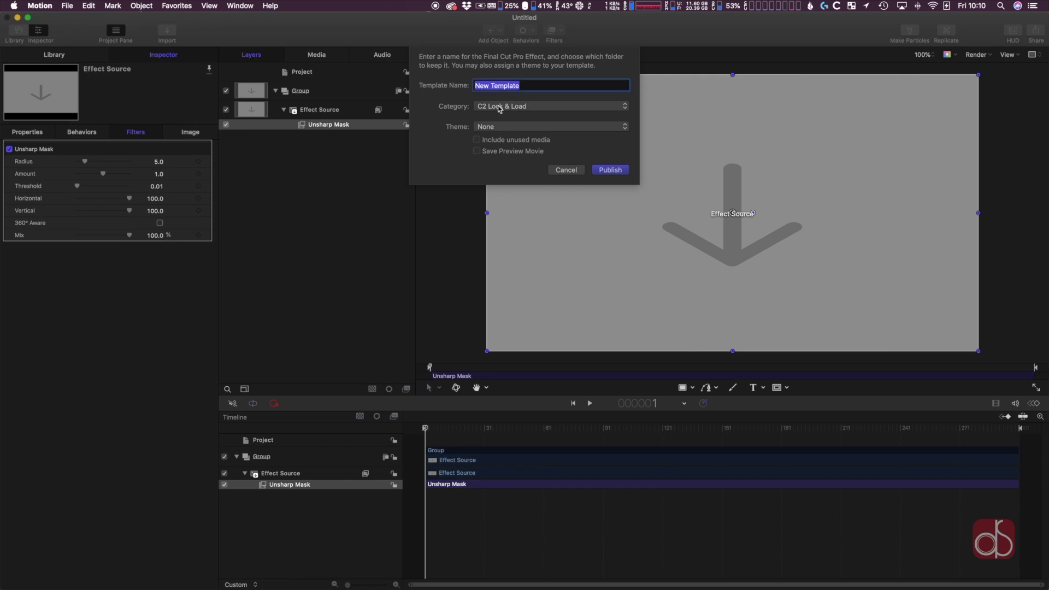
text(Unsharp Mask 1.0)
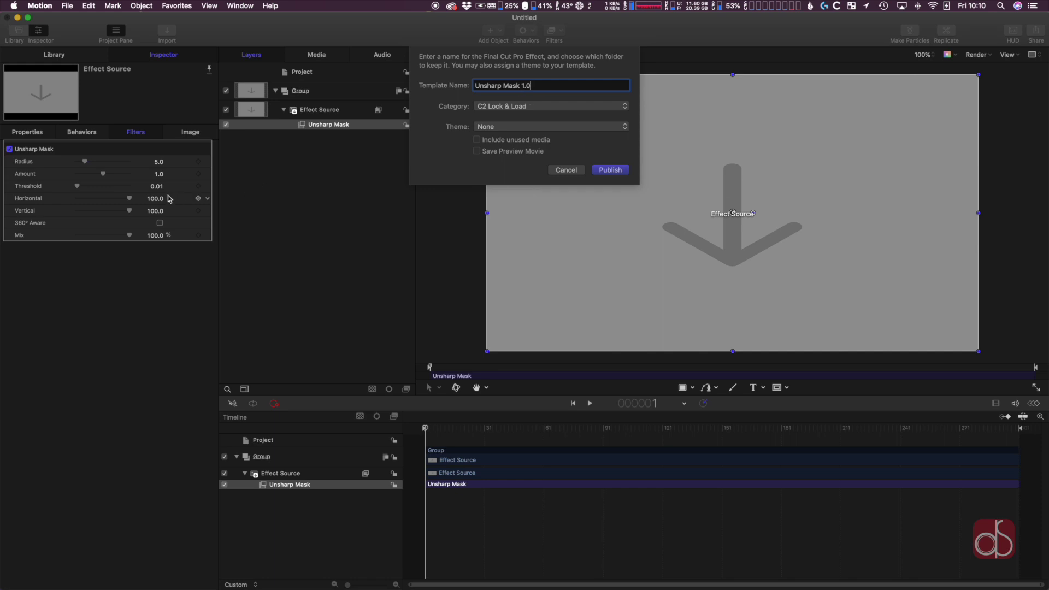
click(527, 106)
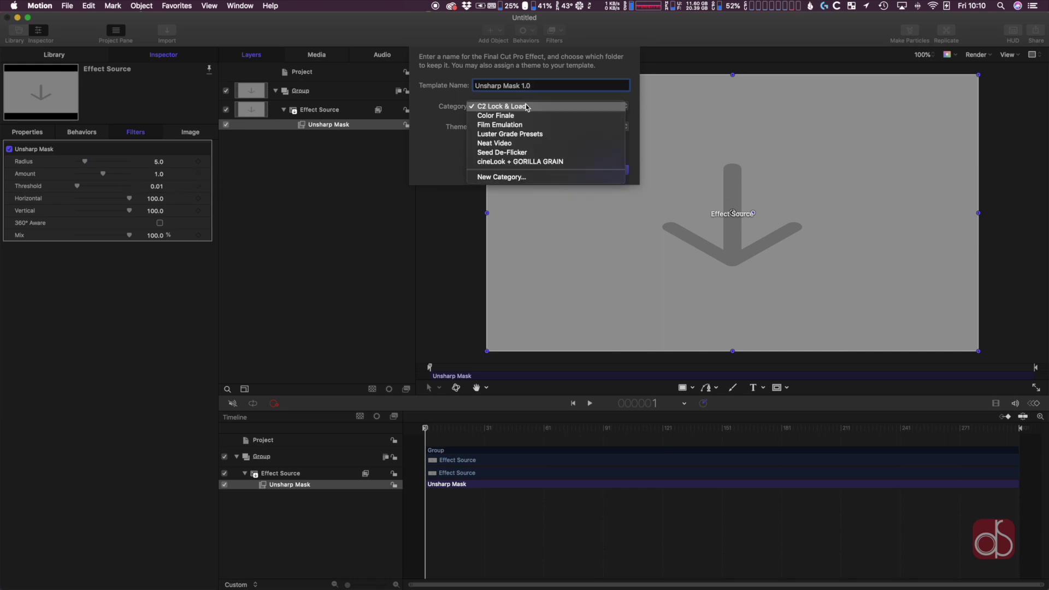
click(520, 177)
text(Unsharp Mask)
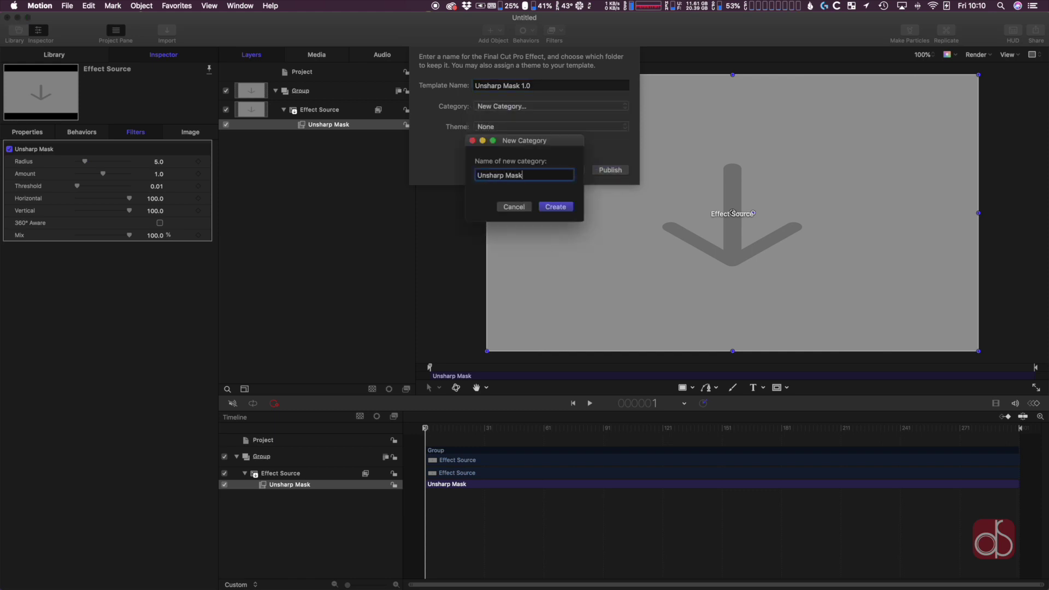
click(556, 208)
click(610, 170)
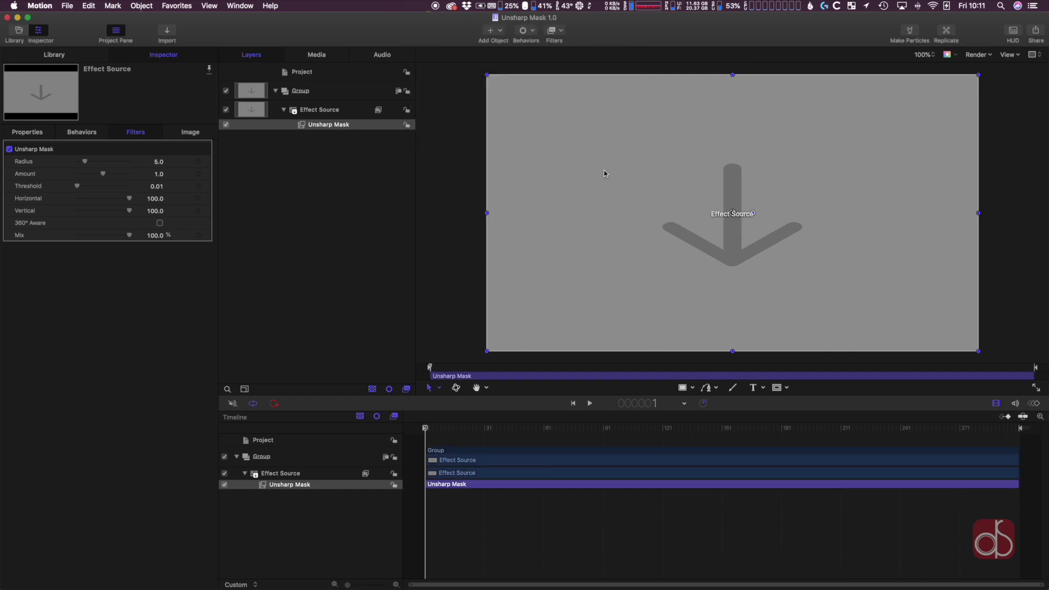
- Quit Motion and open Final Cut Pro
click(44, 5)
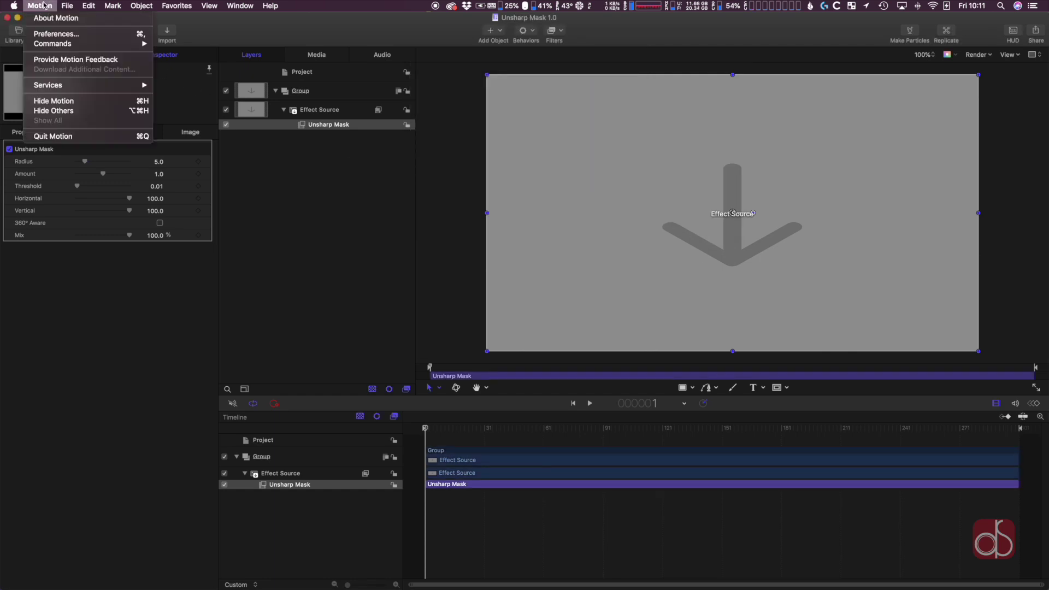
click(74, 137)
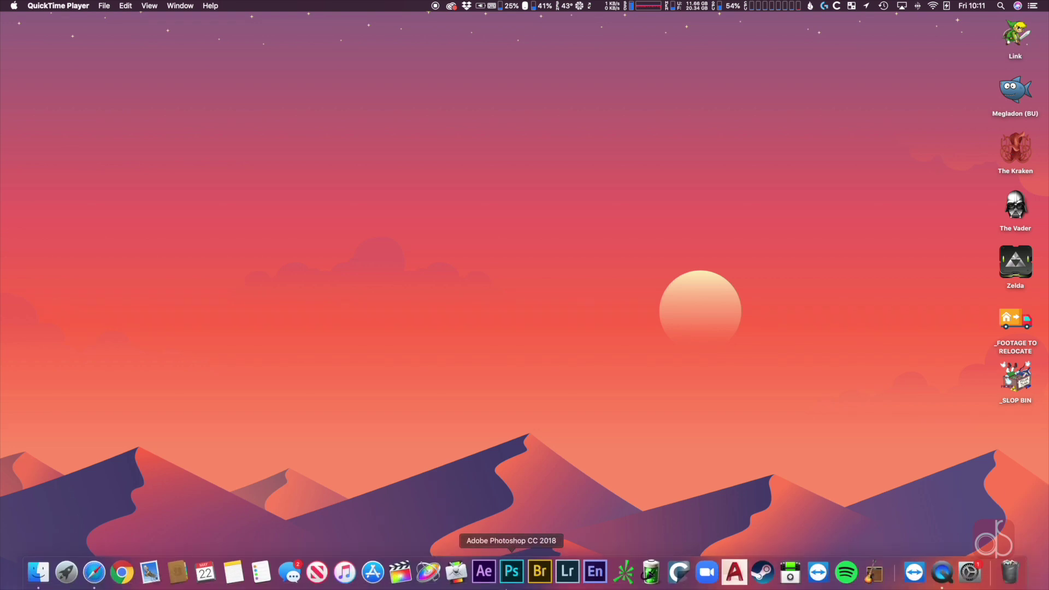
click(398, 579)
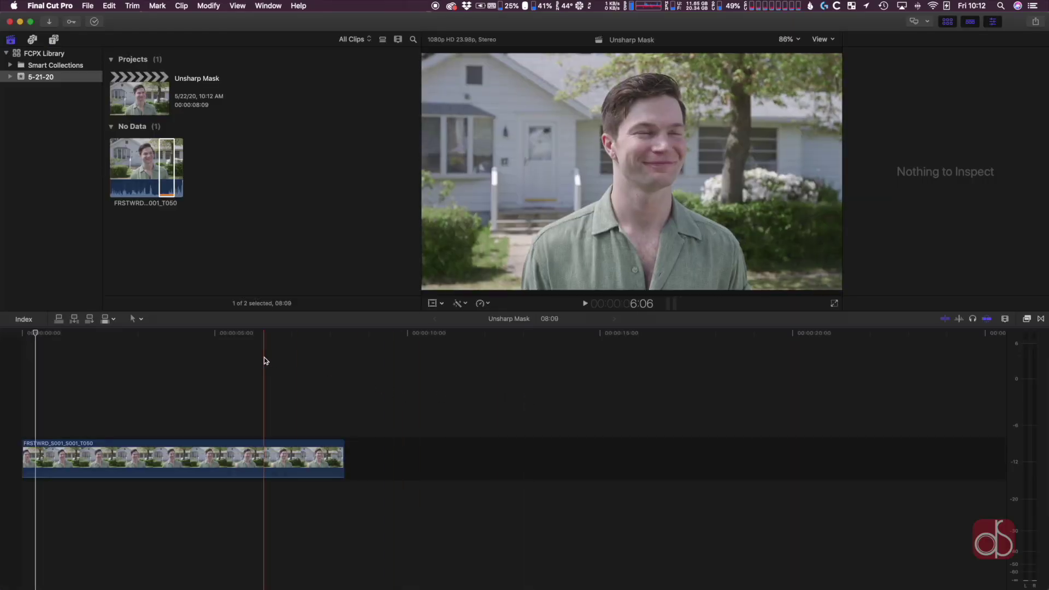
- Apply the Unsharp Mask 1.0 effect from the Unsharp Mask category to the clip in the timeline
click(219, 461)
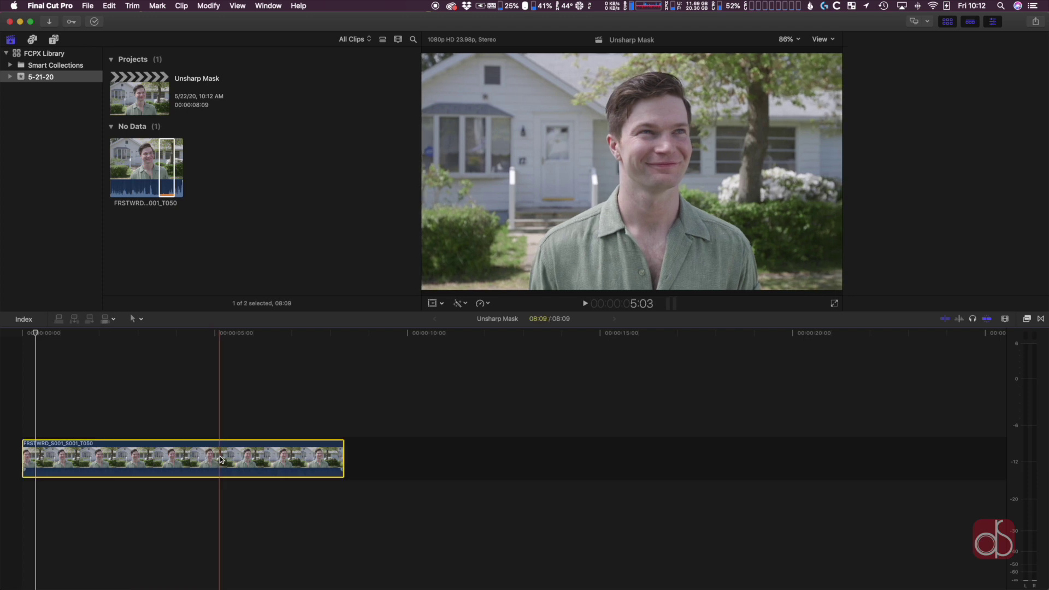
click(1028, 320)
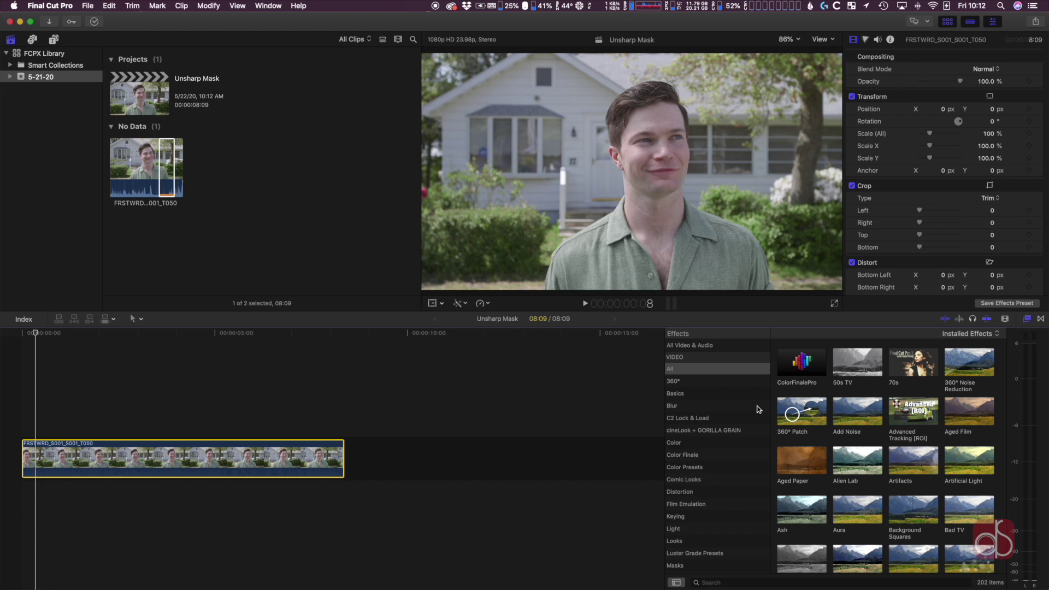
scroll(703, 460, down, 3)
scroll(703, 459, down, 5)
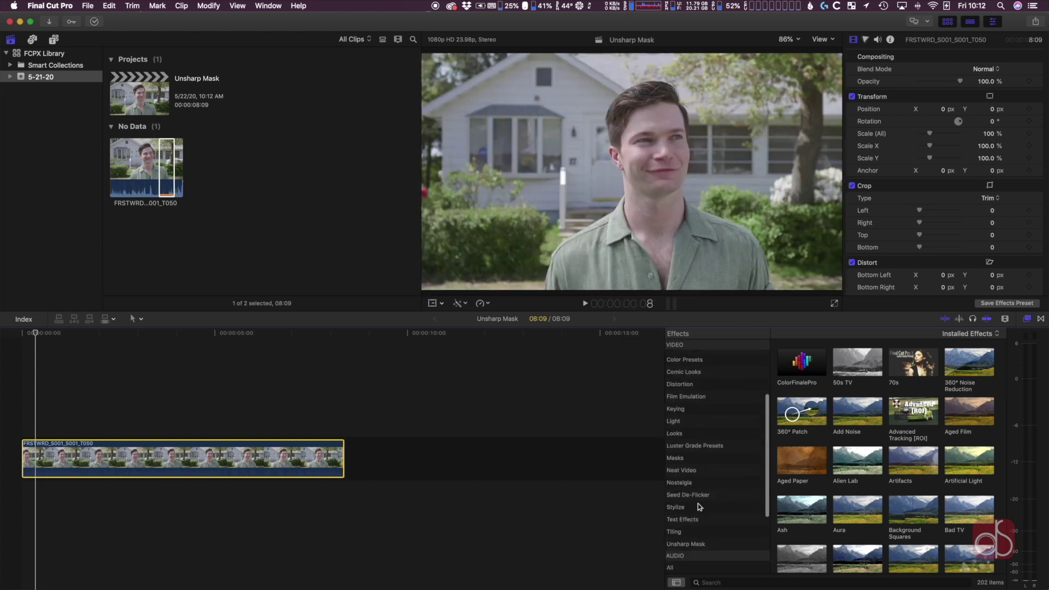
click(697, 522)
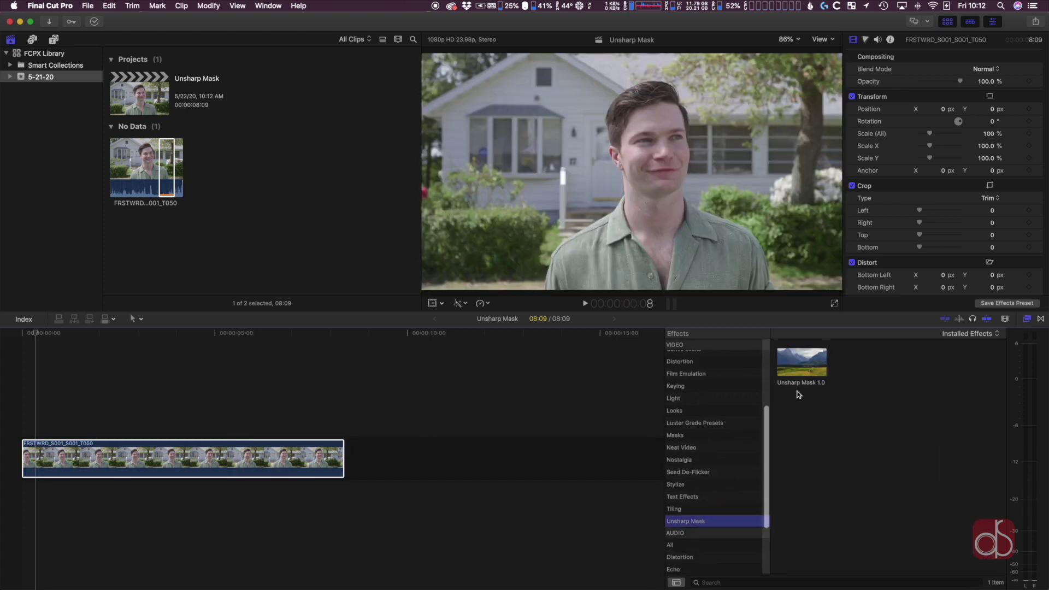
click(808, 368)
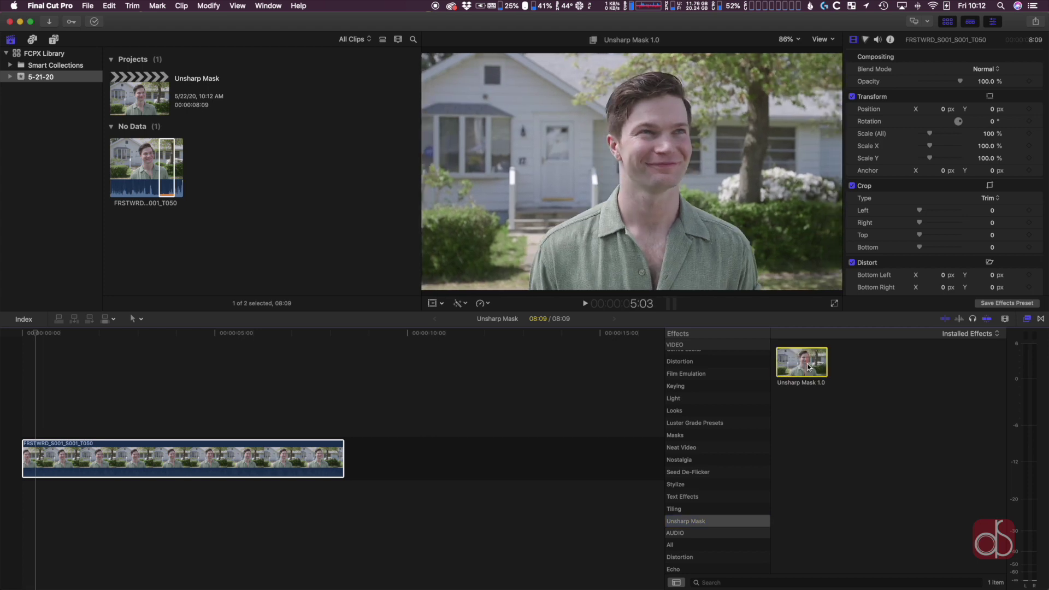
drag(808, 368, 285, 461)
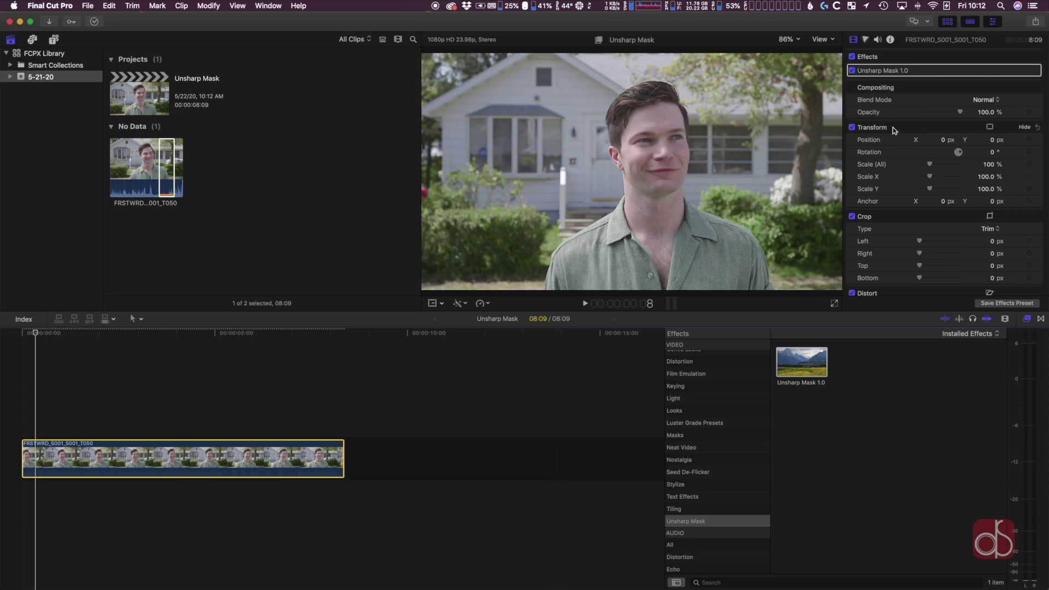
- Toggle the clip's Unsharp Mask 1.0 effect off and on to compare the image with and without sharpening
click(853, 71)
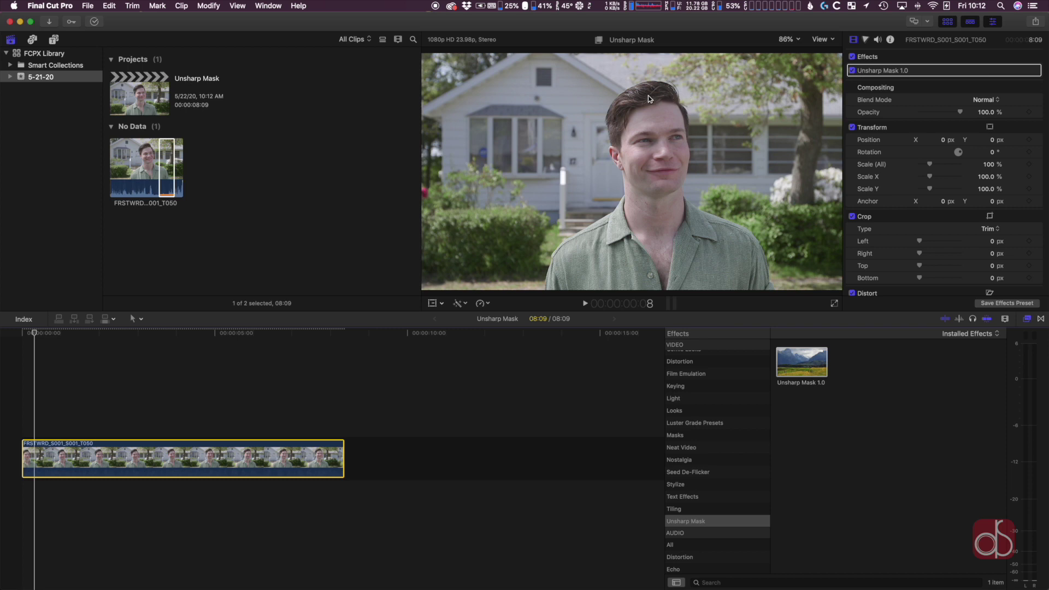
click(853, 71)
click(853, 72)
mouse_move(897, 75)
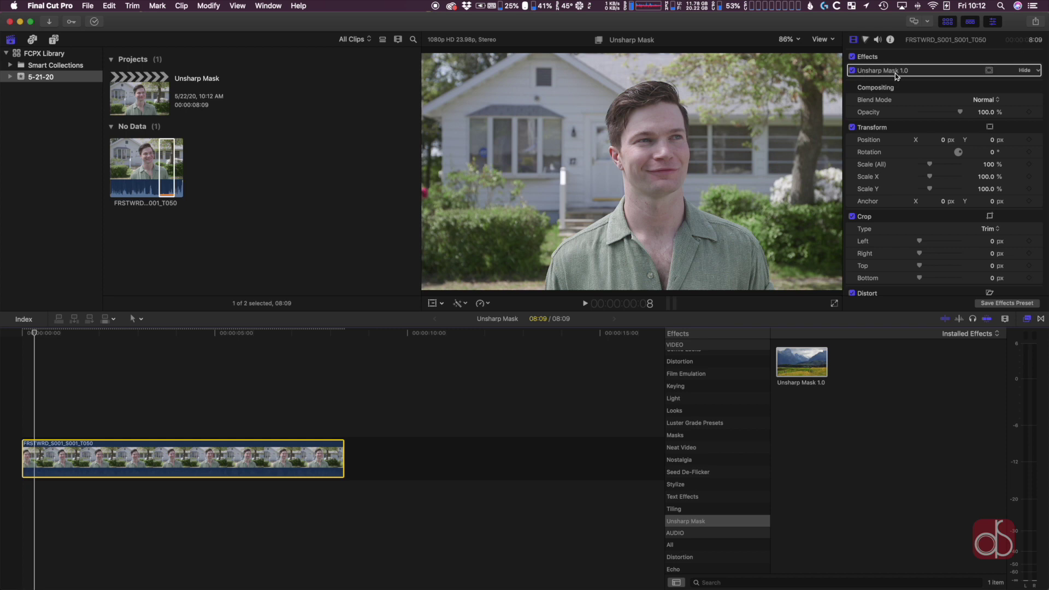